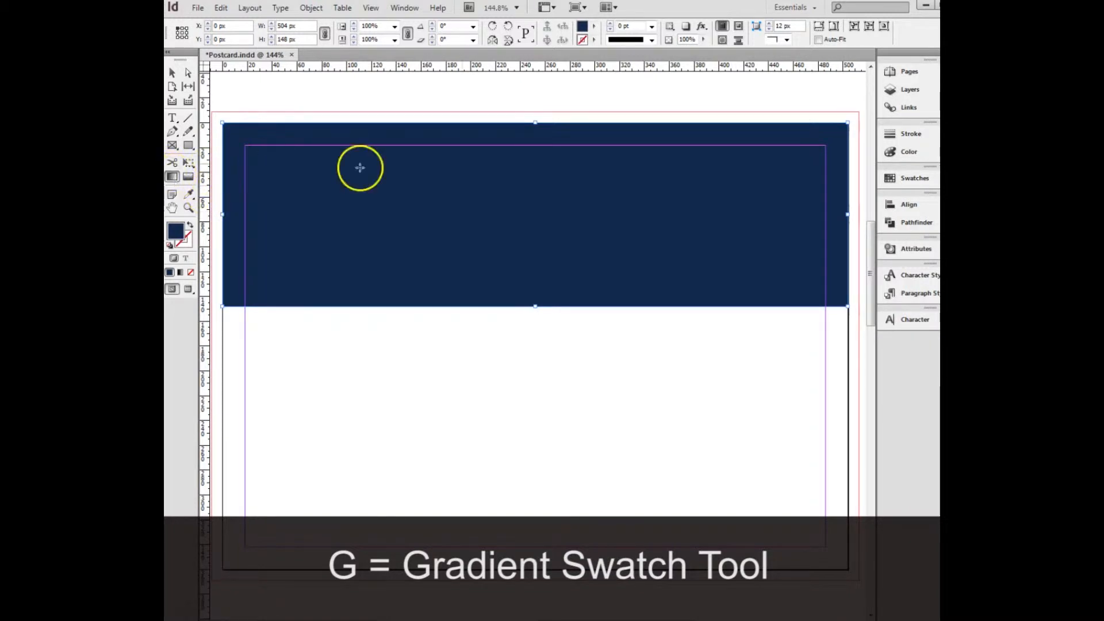
Step: Fill the dark blue rectangle with a gradient running from its top edge to its bottom edge and open the default gradient swatch's options
{"action": "left_click_drag", "start_coordinate": [522, 126], "coordinate": [534, 308]}
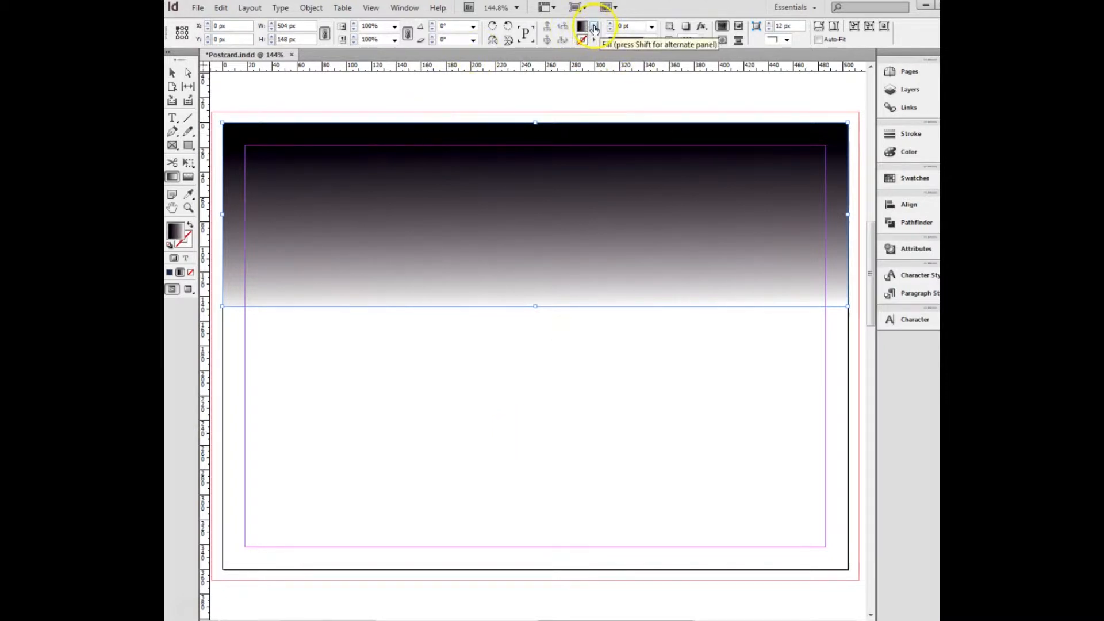
{"action": "left_click", "coordinate": [596, 27]}
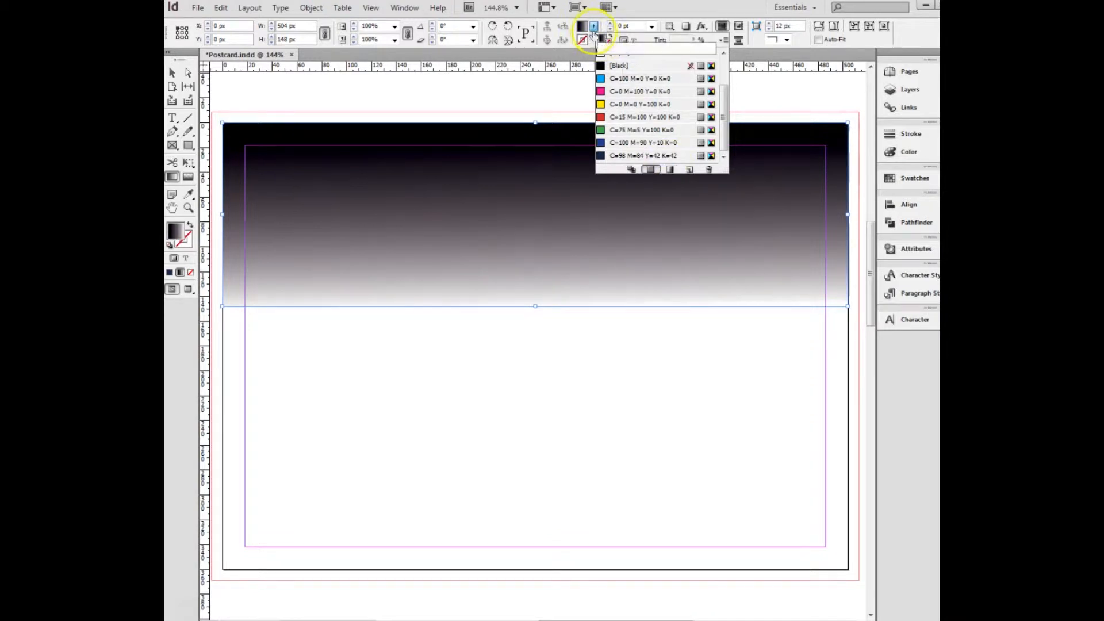
{"action": "left_click", "coordinate": [671, 170]}
{"action": "left_click", "coordinate": [642, 70]}
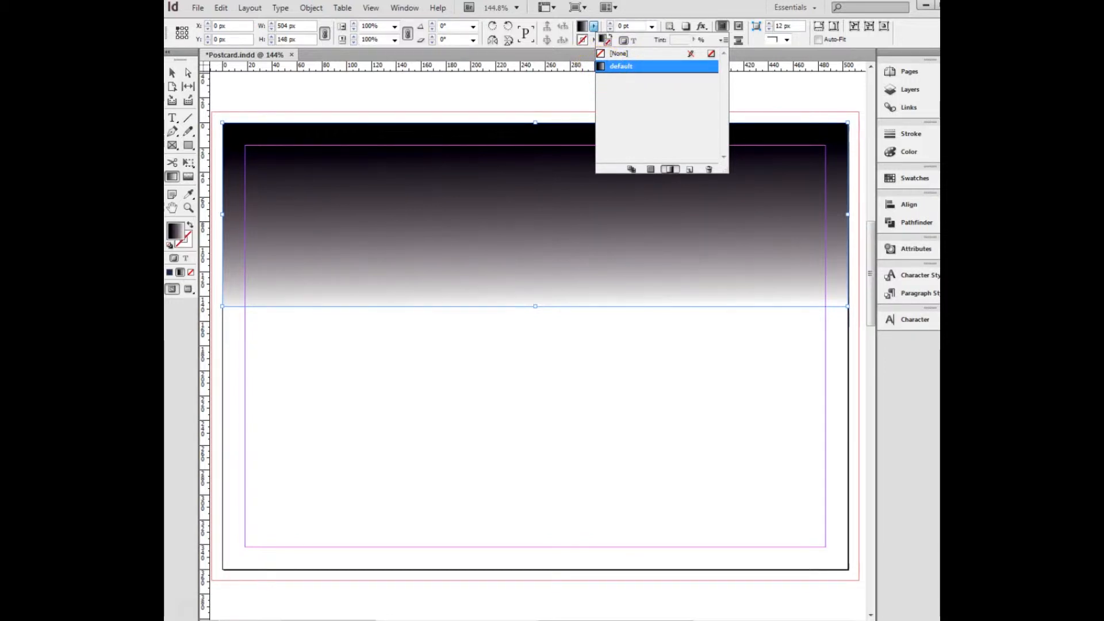
{"action": "double_click", "coordinate": [636, 67]}
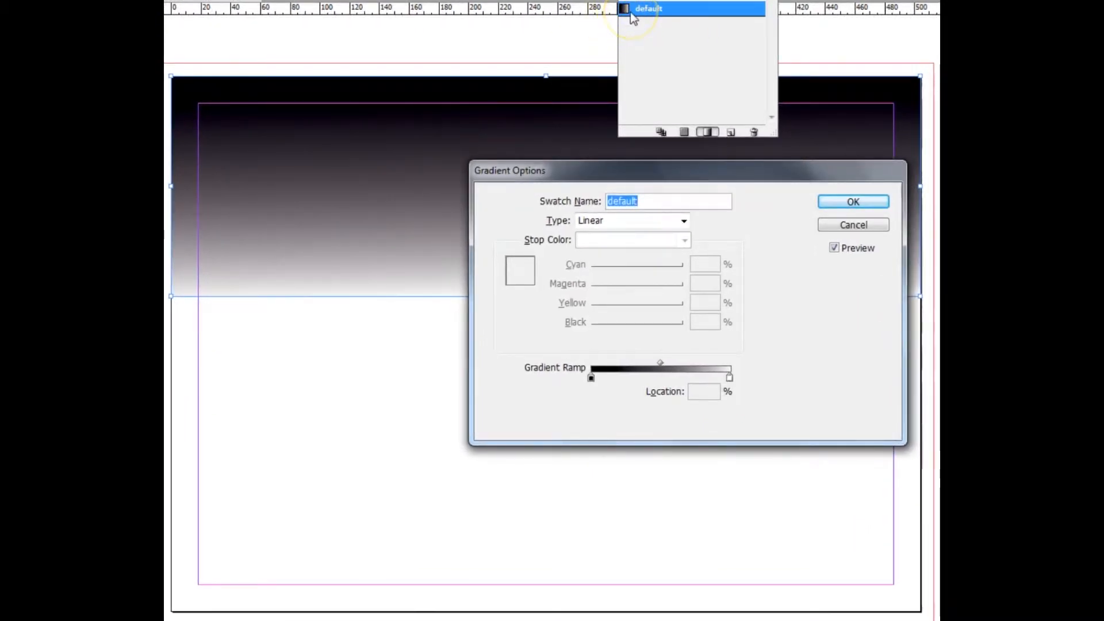
Step: Make the gradient's black starting stop orange with 15% cyan, 72% magenta, 76% yellow and 0% black
{"action": "left_click", "coordinate": [729, 381]}
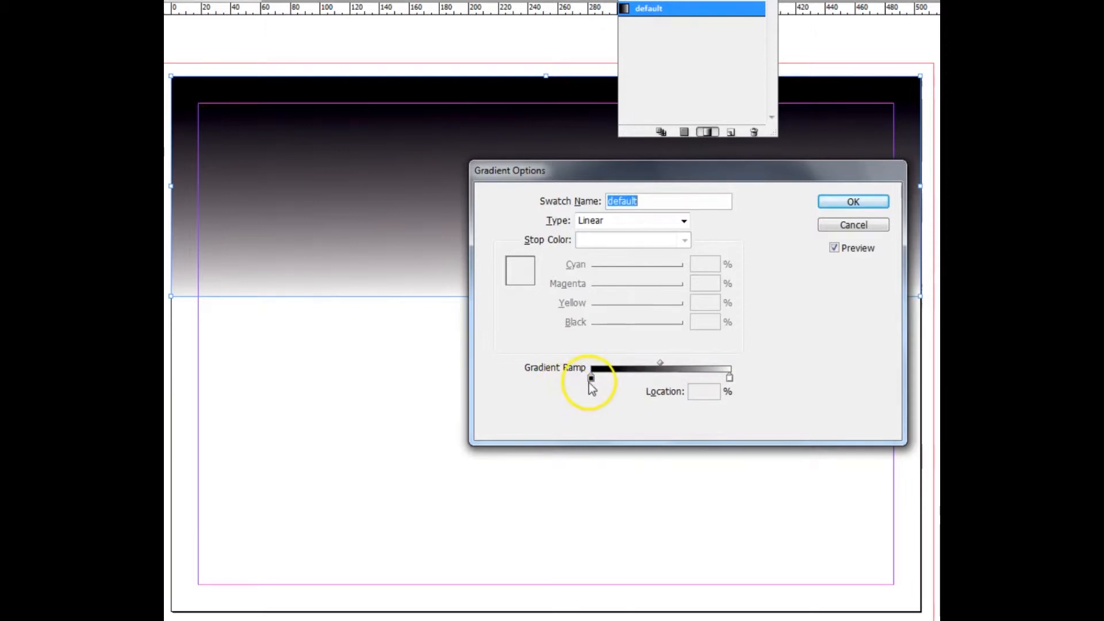
{"action": "left_click", "coordinate": [591, 378]}
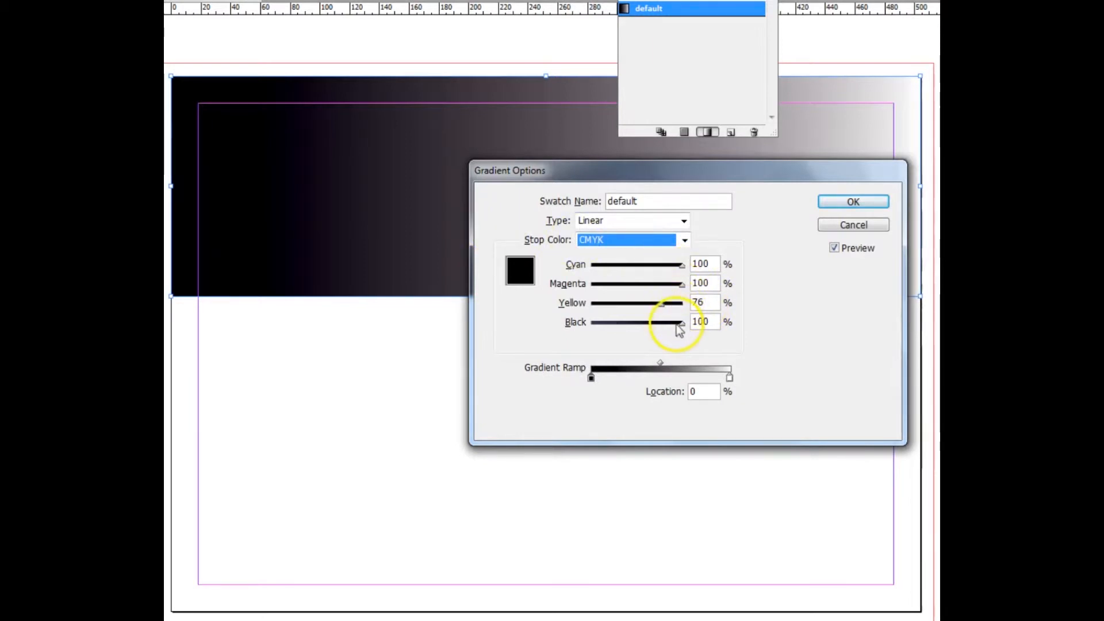
{"action": "left_click_drag", "start_coordinate": [681, 324], "coordinate": [581, 322]}
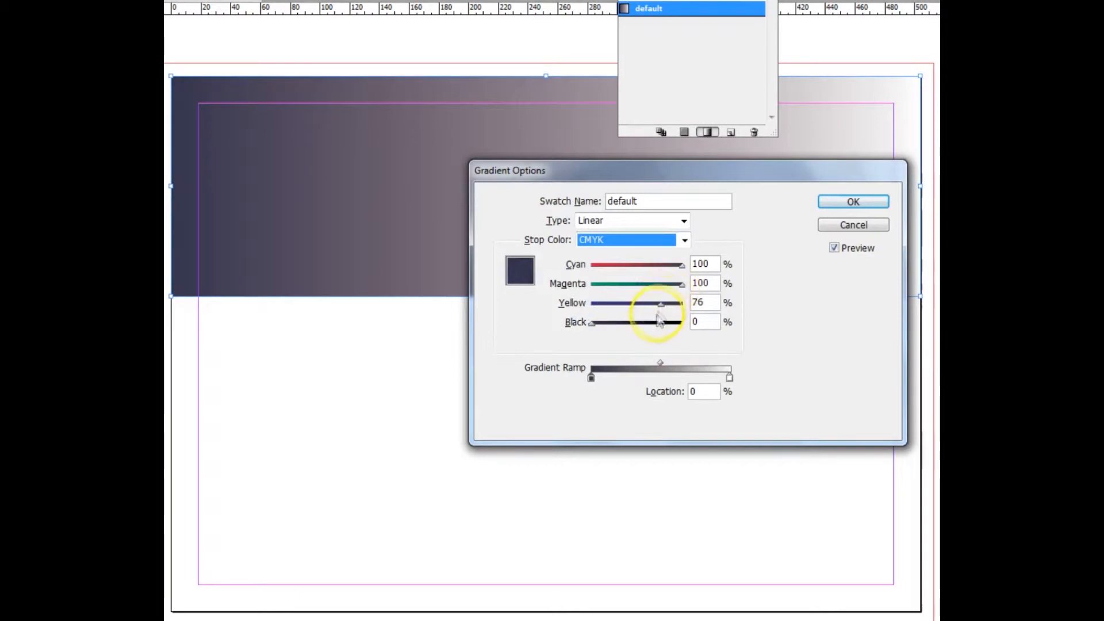
{"action": "left_click_drag", "start_coordinate": [682, 284], "coordinate": [604, 265]}
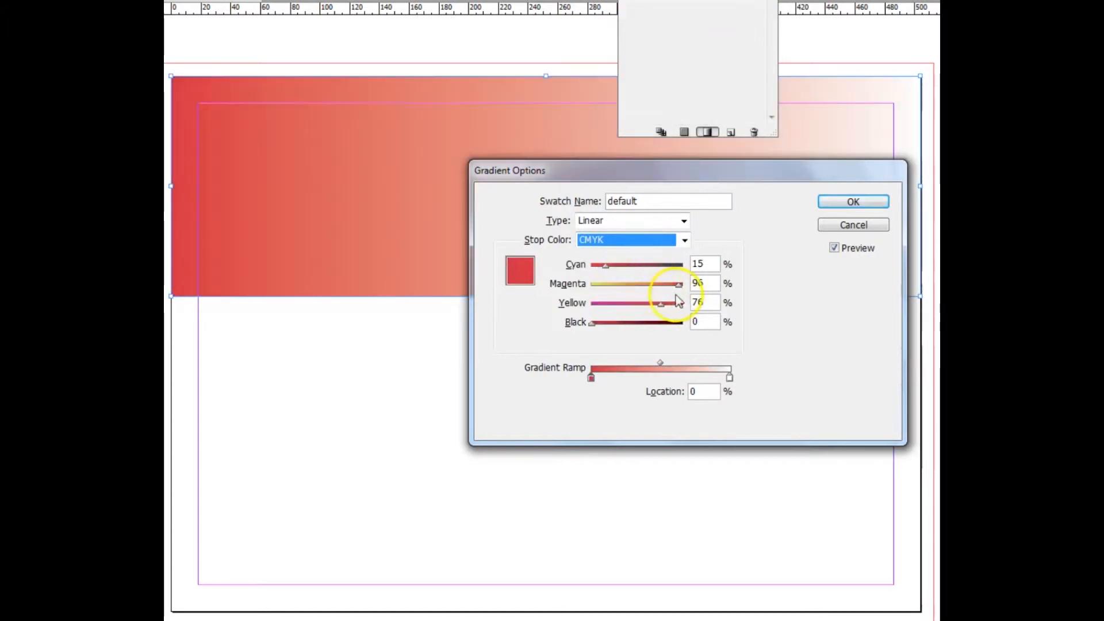
{"action": "mouse_move", "coordinate": [679, 285]}
{"action": "left_mouse_down"}
{"action": "mouse_move", "coordinate": [645, 286]}
{"action": "mouse_move", "coordinate": [658, 284]}
{"action": "left_mouse_up"}
Step: Make the gradient's white end stop yellow with 100% yellow and change the gradient type to Radial
{"action": "left_click", "coordinate": [729, 378]}
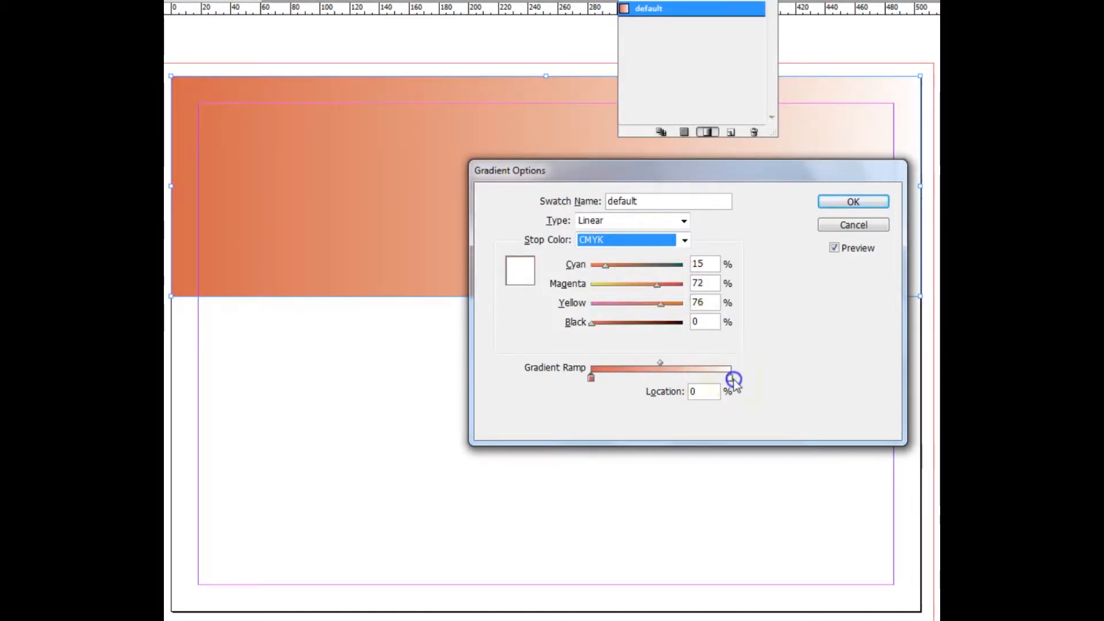
{"action": "left_click_drag", "start_coordinate": [591, 304], "coordinate": [727, 310]}
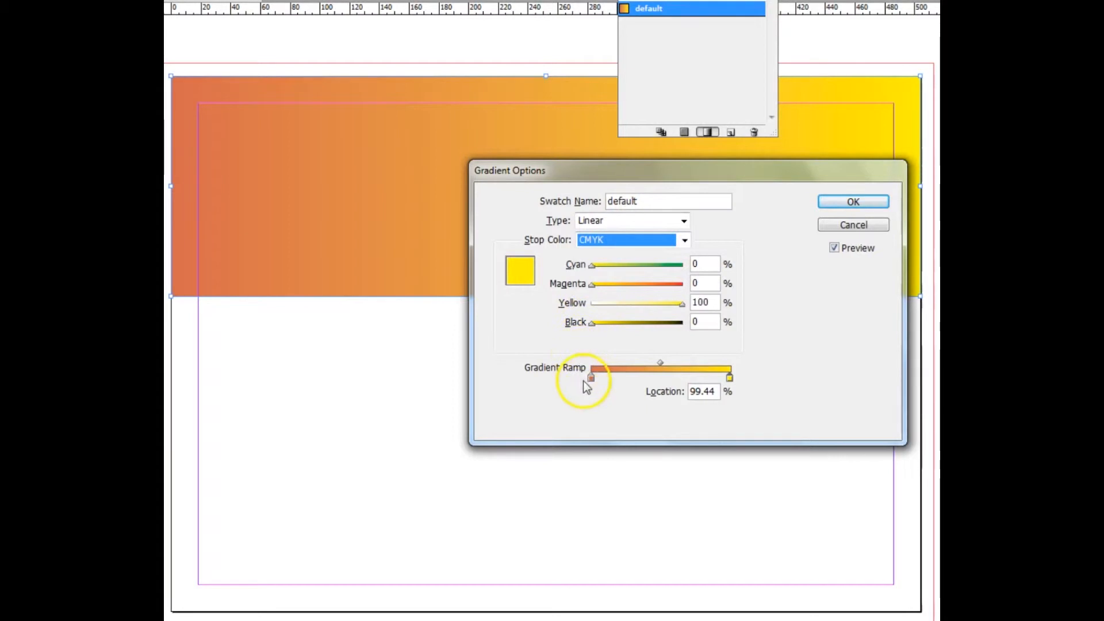
{"action": "left_click", "coordinate": [596, 222]}
{"action": "left_click", "coordinate": [600, 248]}
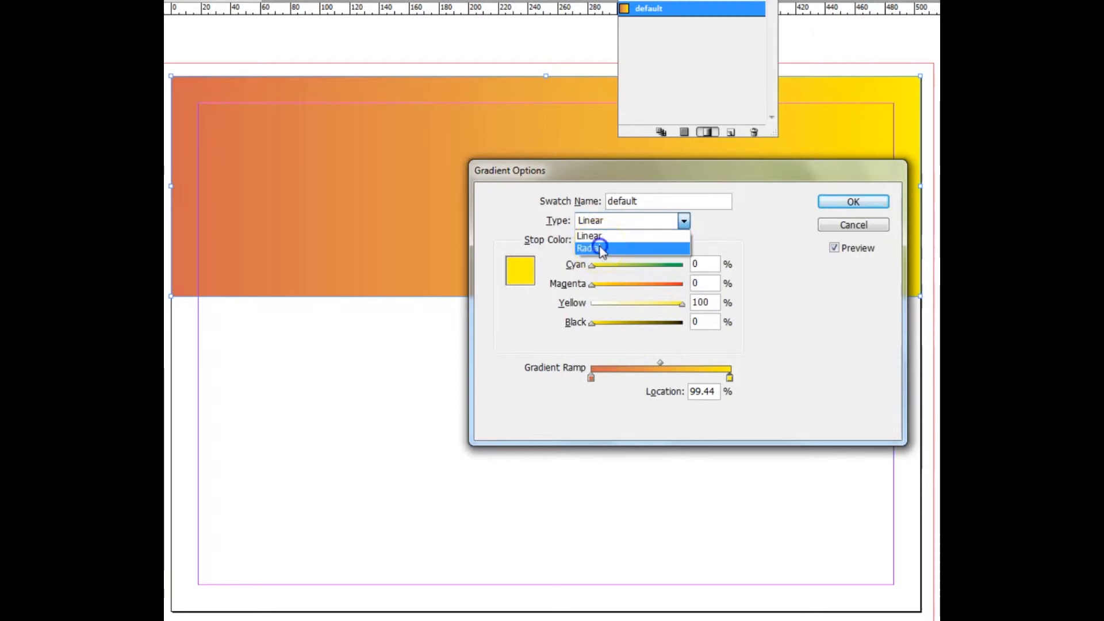
{"action": "left_click_drag", "start_coordinate": [606, 177], "coordinate": [572, 321]}
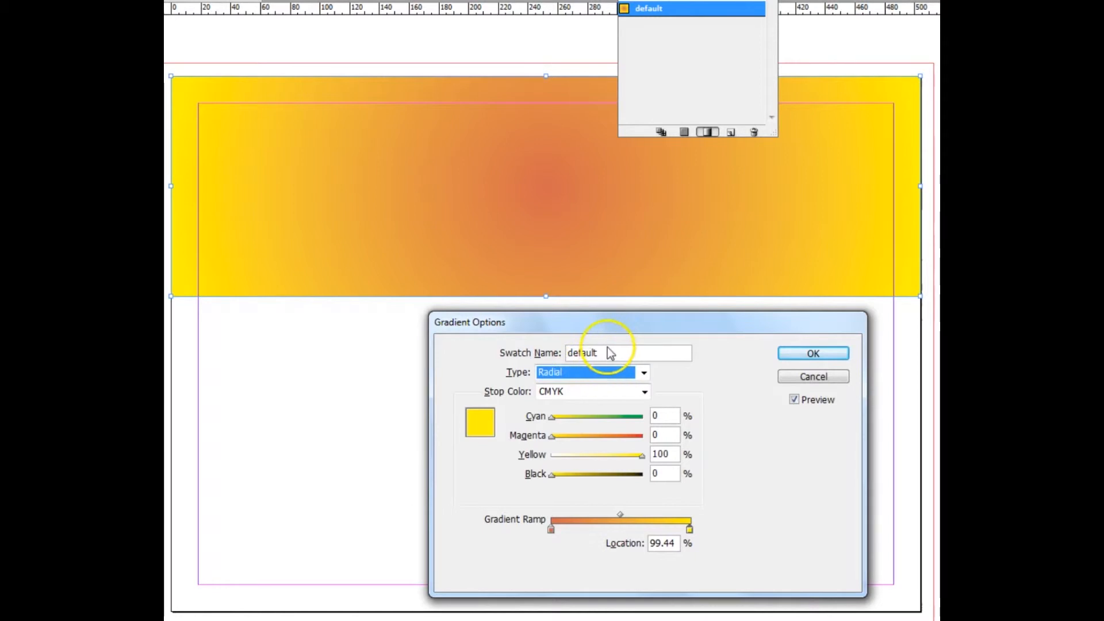
Step: Rename the gradient swatch to "orange and yellow" and save its options
{"action": "key", "text": "shift+Tab"}
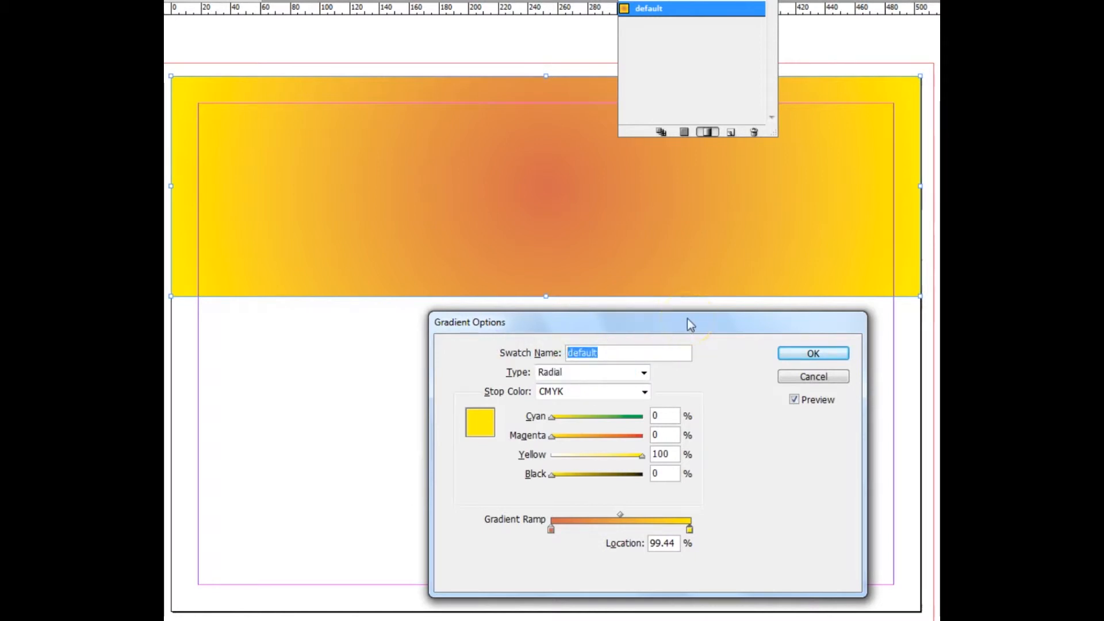
{"action": "type", "text": "orange and ye"}
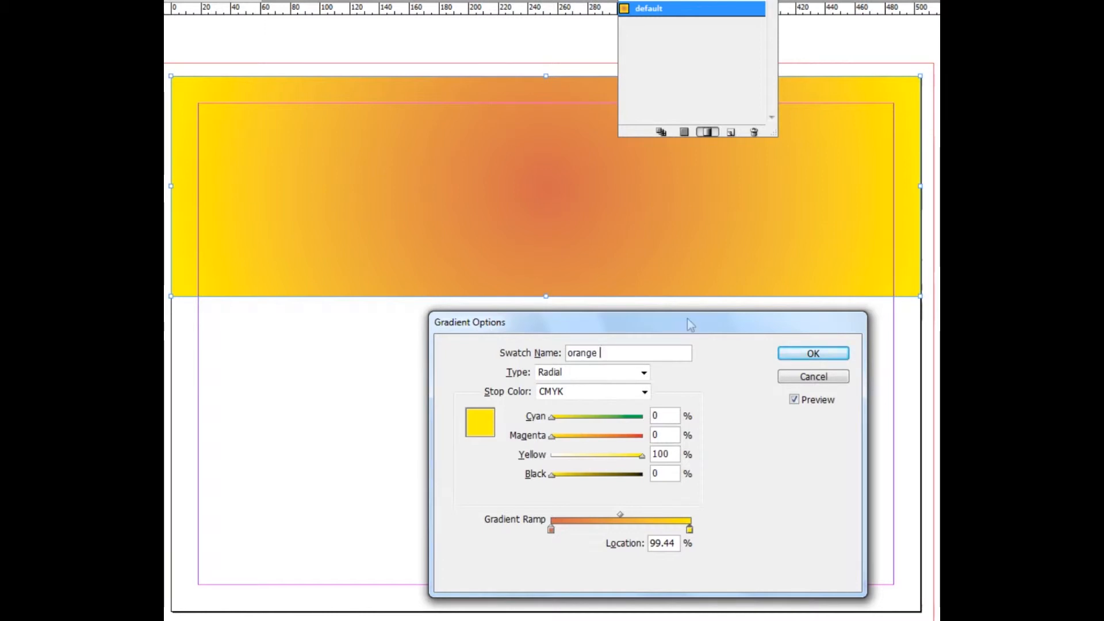
{"action": "type", "text": "llow"}
{"action": "left_click", "coordinate": [821, 351]}
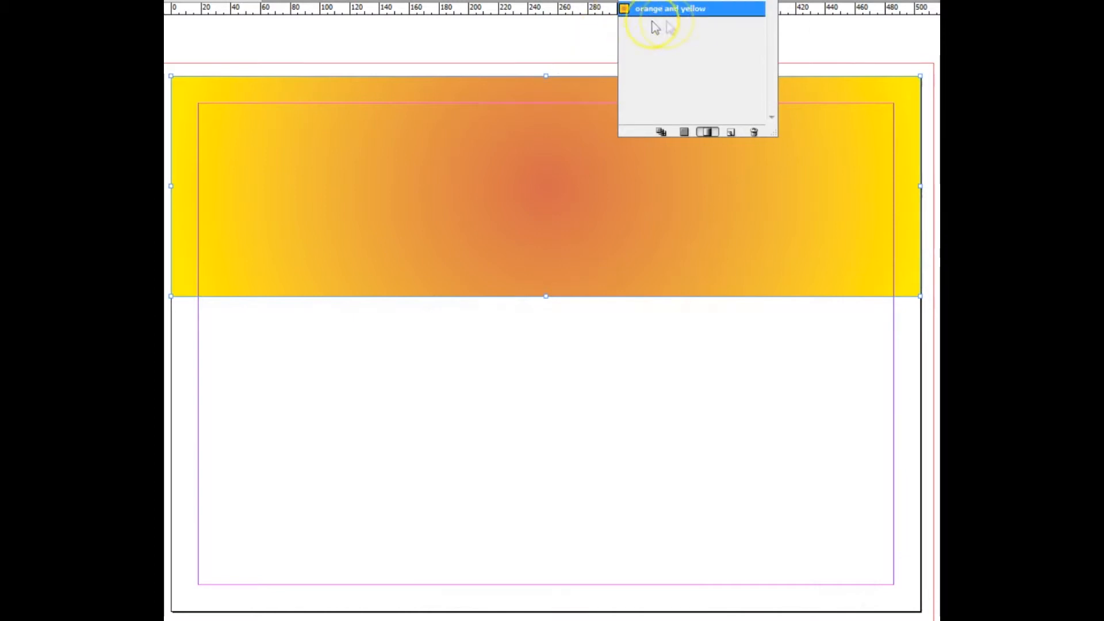
Step: Duplicate the "orange and yellow" gradient swatch and open the copy's options
{"action": "left_click", "coordinate": [732, 134]}
{"action": "left_click", "coordinate": [624, 24]}
{"action": "double_click", "coordinate": [627, 26]}
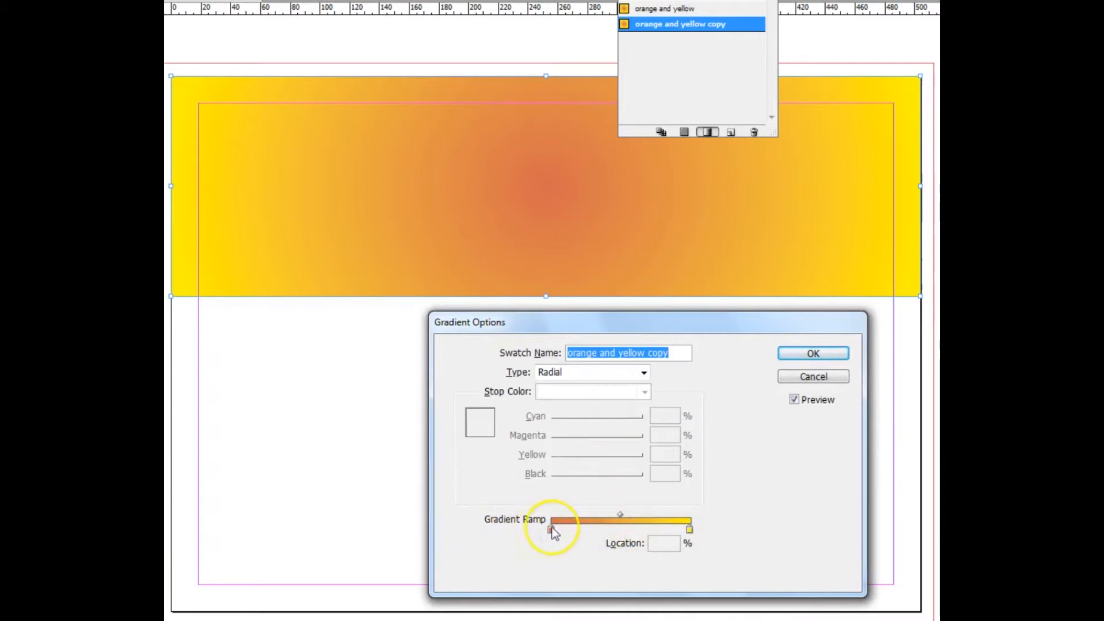
Step: Add a red stop with 100% magenta at about 45% of the ramp and change the gradient type to Linear
{"action": "left_click", "coordinate": [614, 529]}
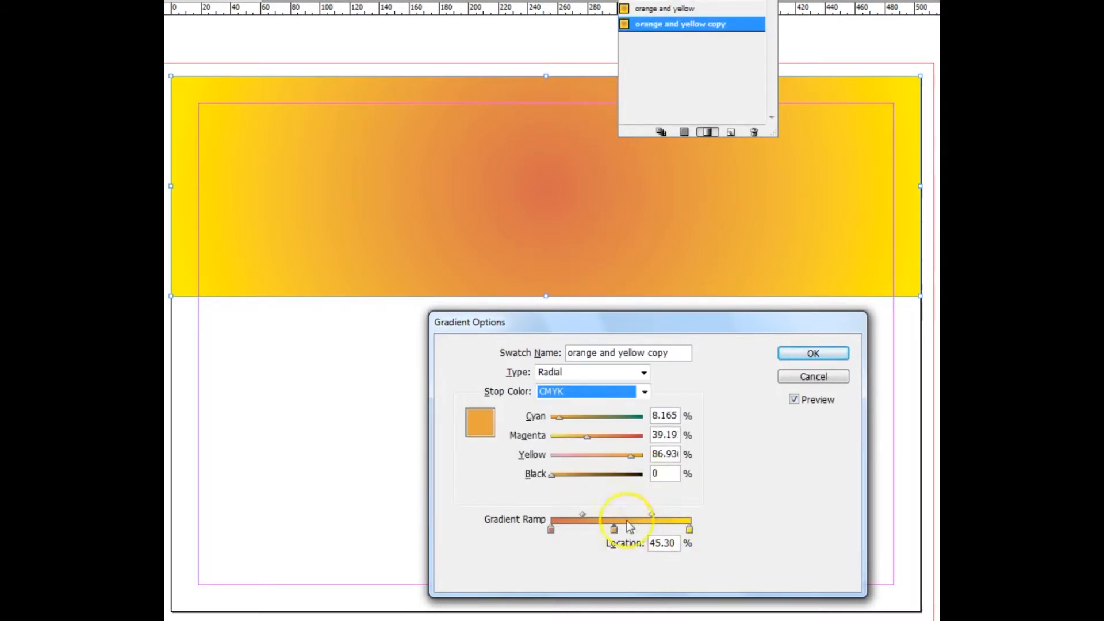
{"action": "left_click_drag", "start_coordinate": [587, 436], "coordinate": [642, 437]}
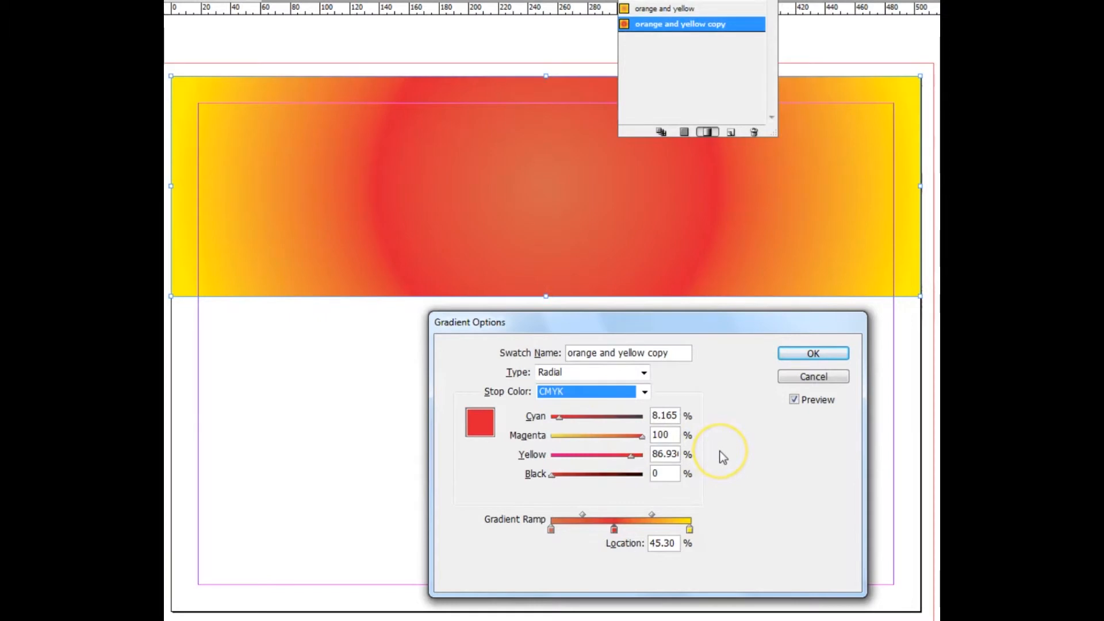
{"action": "left_click", "coordinate": [647, 373]}
{"action": "left_click", "coordinate": [598, 384]}
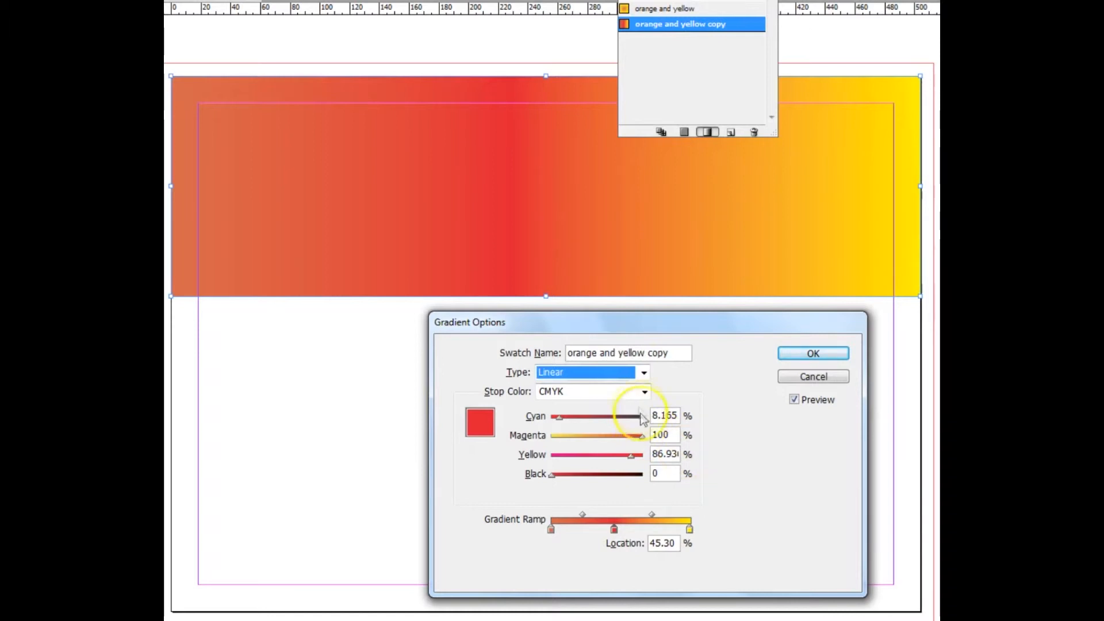
Step: Try the RGB color mode for the red stop and return it to CMYK
{"action": "left_click", "coordinate": [645, 391]}
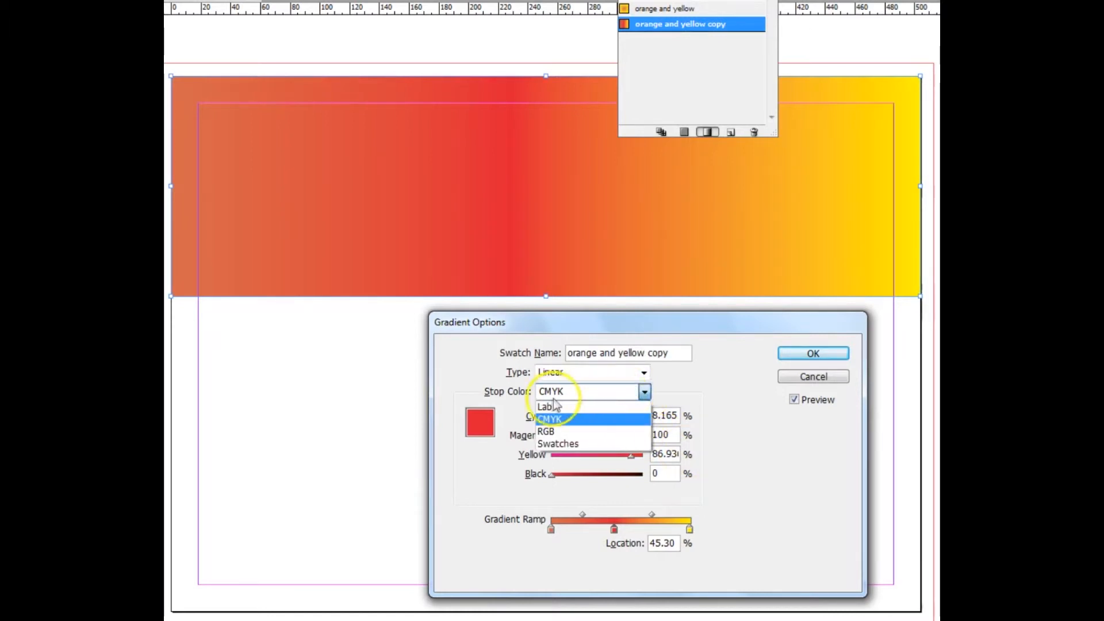
{"action": "left_click", "coordinate": [557, 432]}
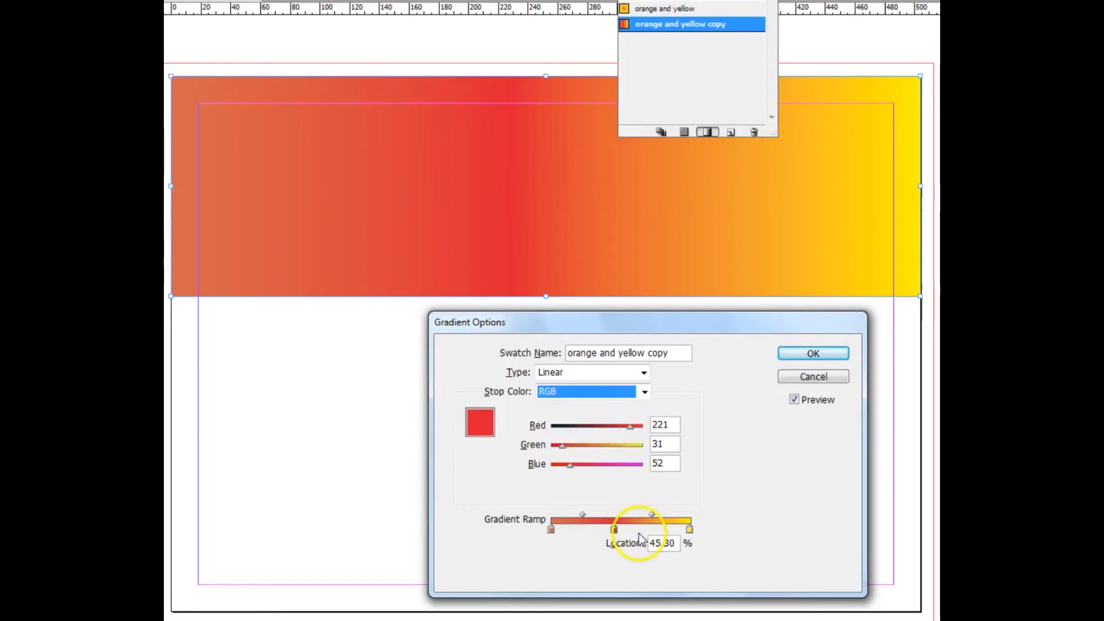
{"action": "left_click", "coordinate": [645, 392]}
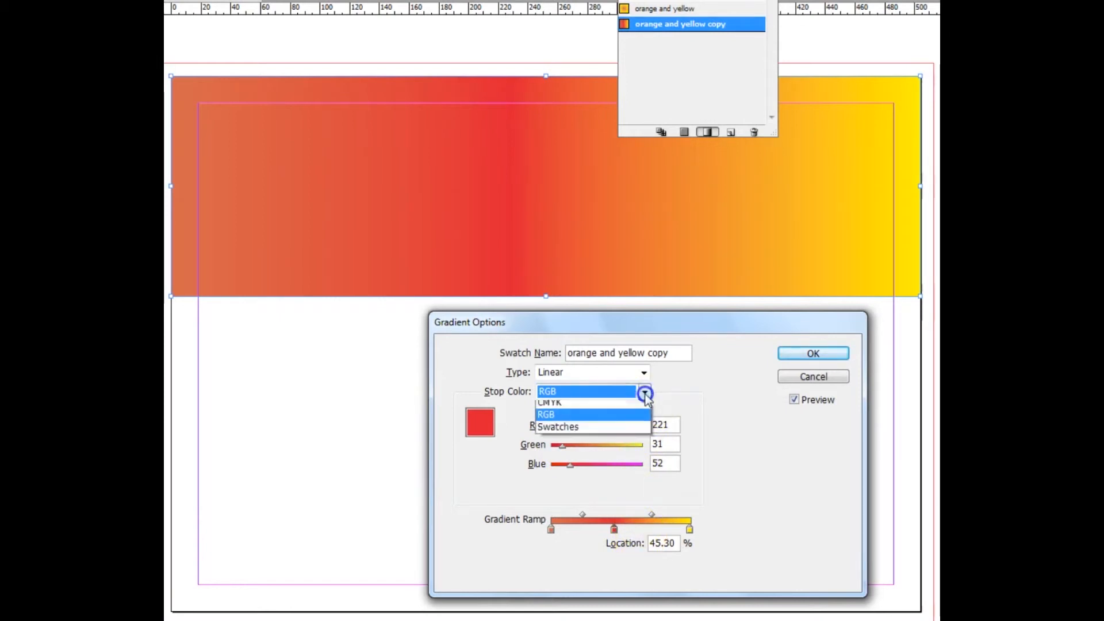
{"action": "left_click", "coordinate": [636, 419]}
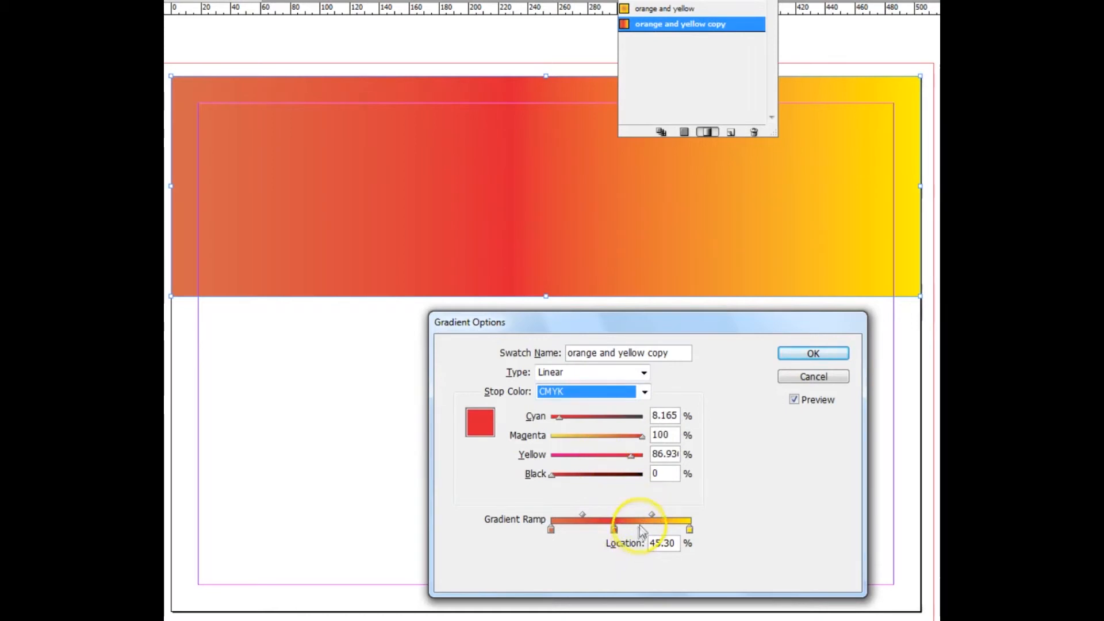
Step: Add a pink stop with 0% yellow at about 66% of the ramp and move the red stop to about 35%
{"action": "left_click", "coordinate": [644, 526]}
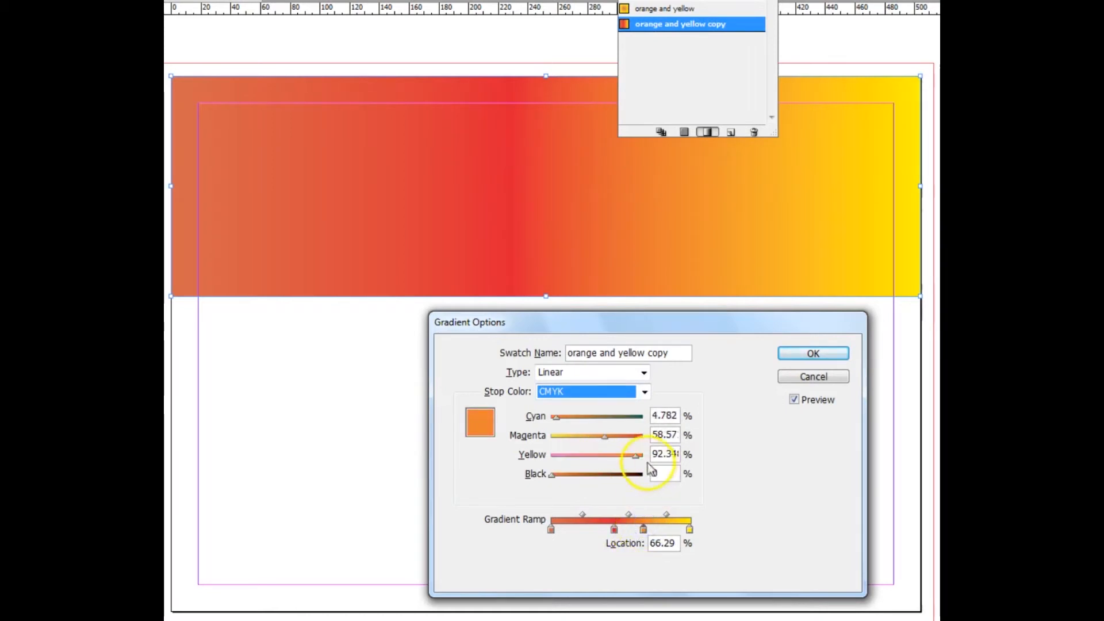
{"action": "left_click_drag", "start_coordinate": [637, 457], "coordinate": [520, 451]}
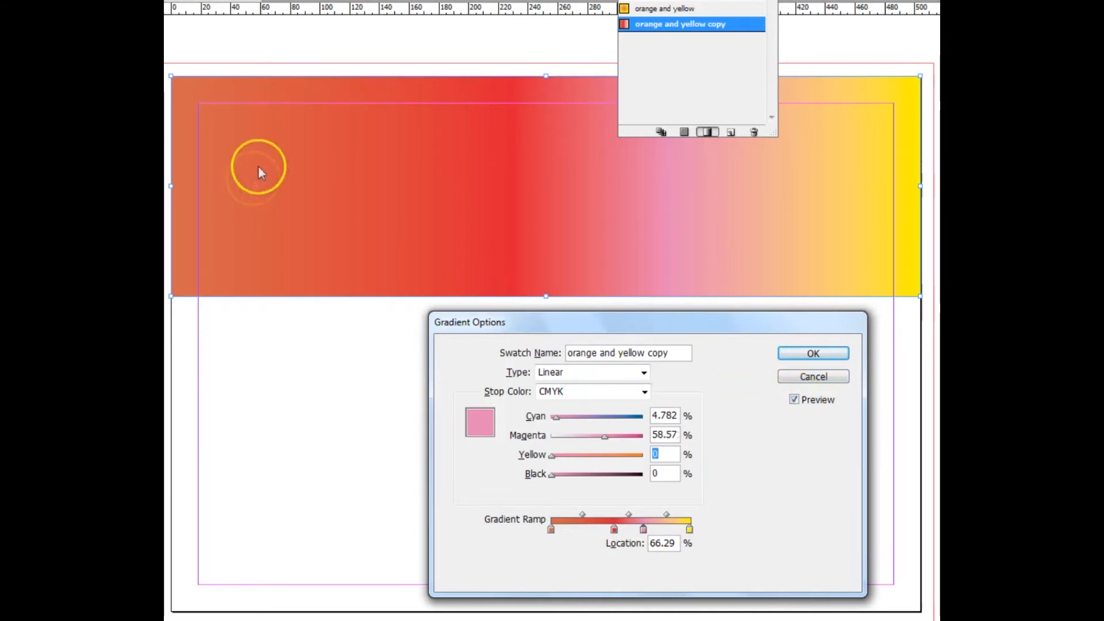
{"action": "left_click_drag", "start_coordinate": [598, 322], "coordinate": [506, 327]}
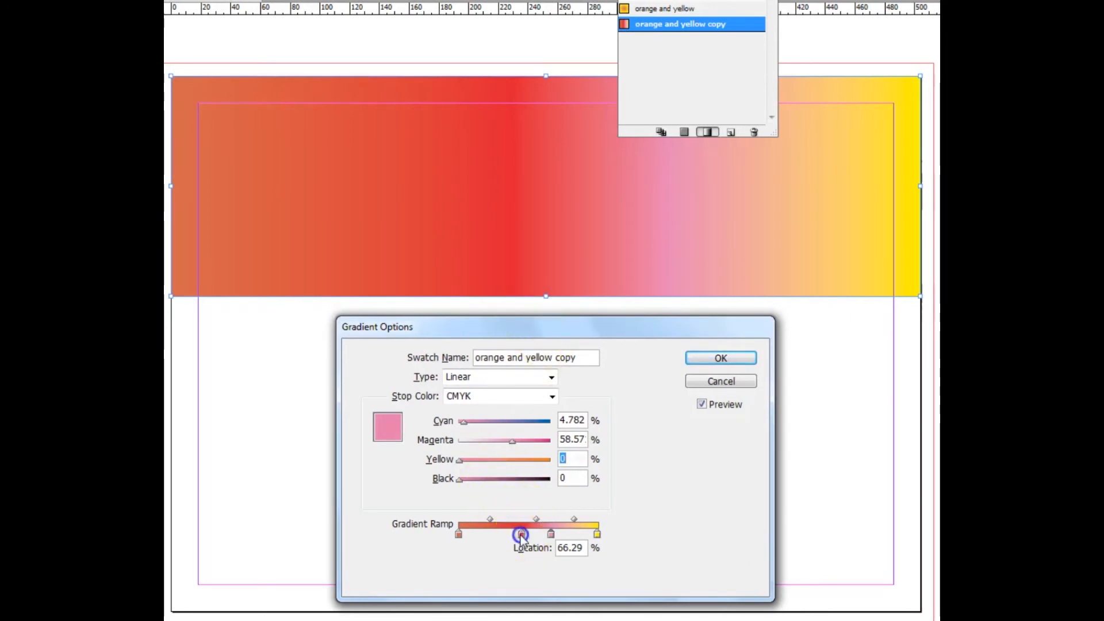
{"action": "left_click_drag", "start_coordinate": [522, 534], "coordinate": [508, 534]}
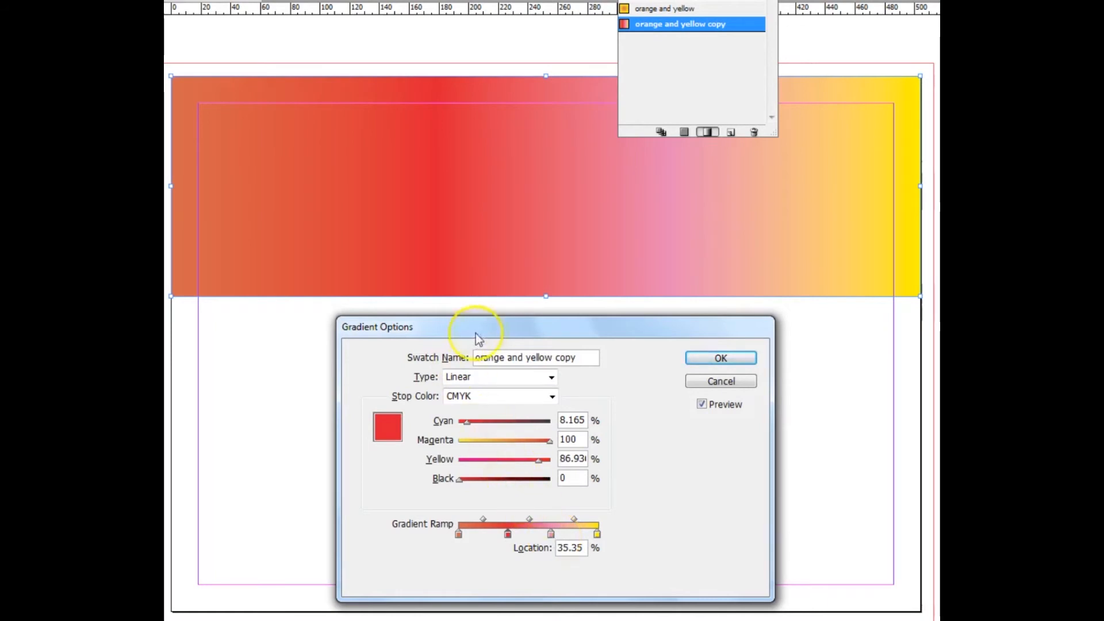
Step: Rename the copied gradient swatch to "orange red pink and yellow" and save its options
{"action": "left_click_drag", "start_coordinate": [582, 362], "coordinate": [476, 358]}
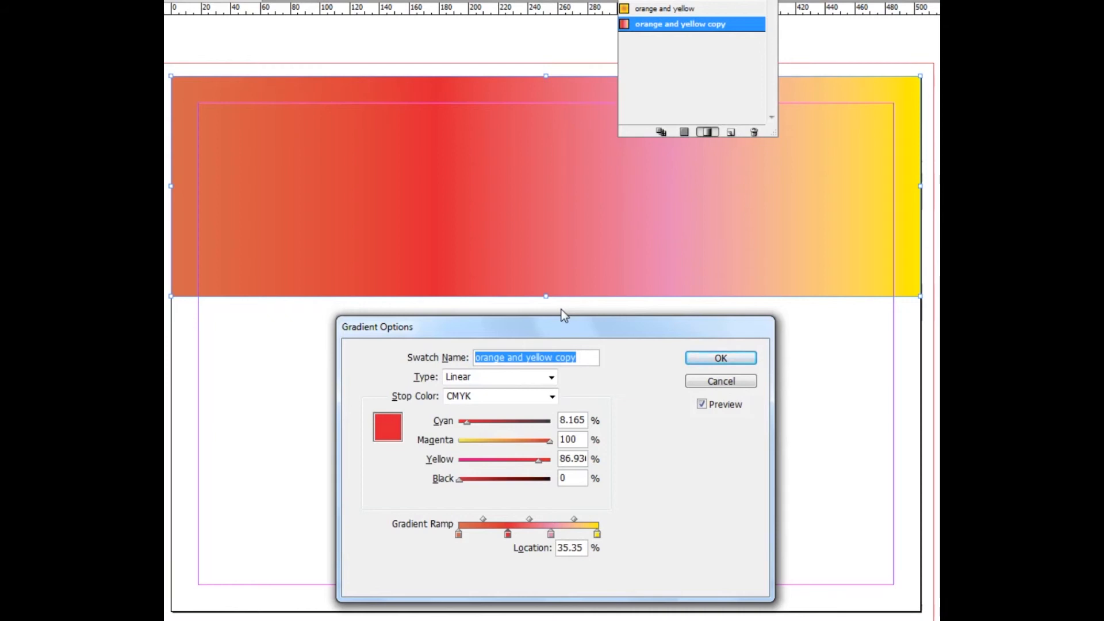
{"action": "type", "text": "olr"}
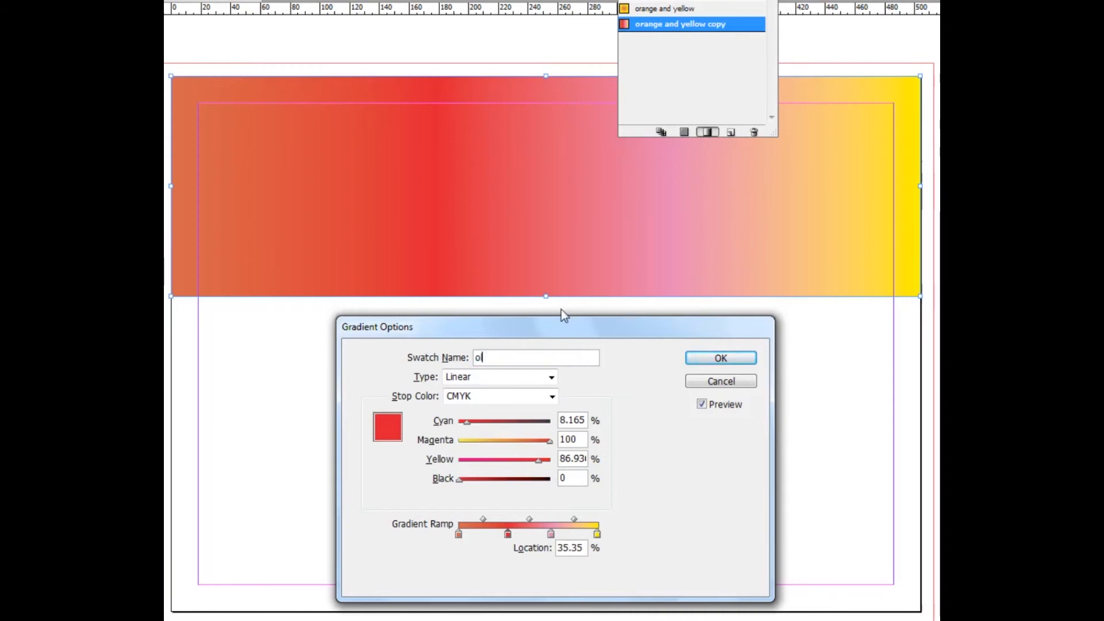
{"action": "key", "text": "BackSpace"}
{"action": "key", "text": "BackSpace"}
{"action": "type", "text": "ra"}
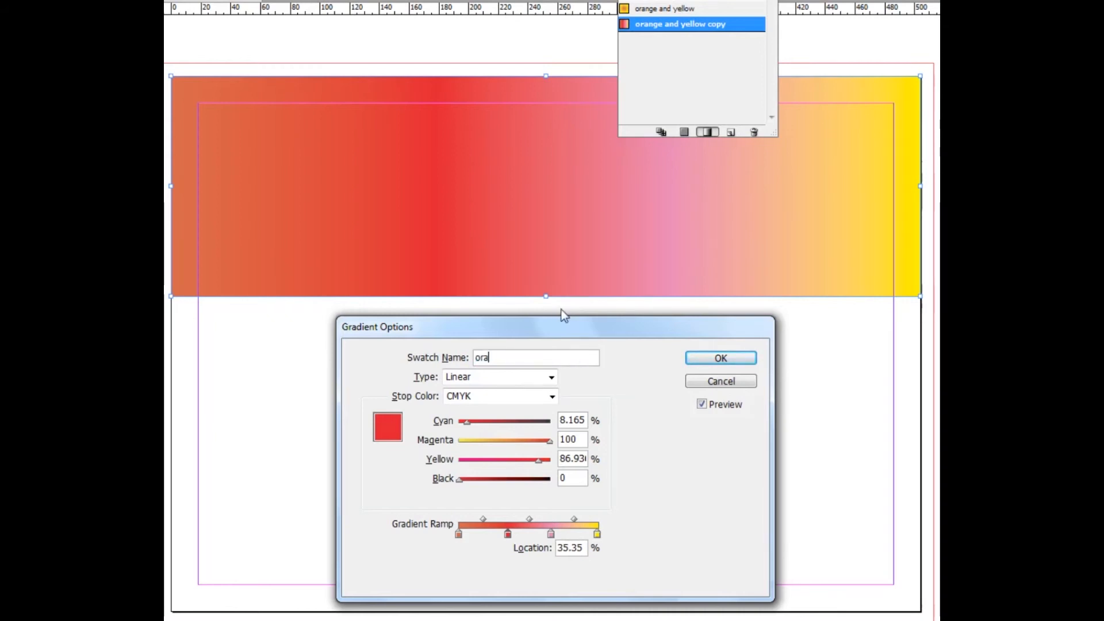
{"action": "type", "text": "nge red "}
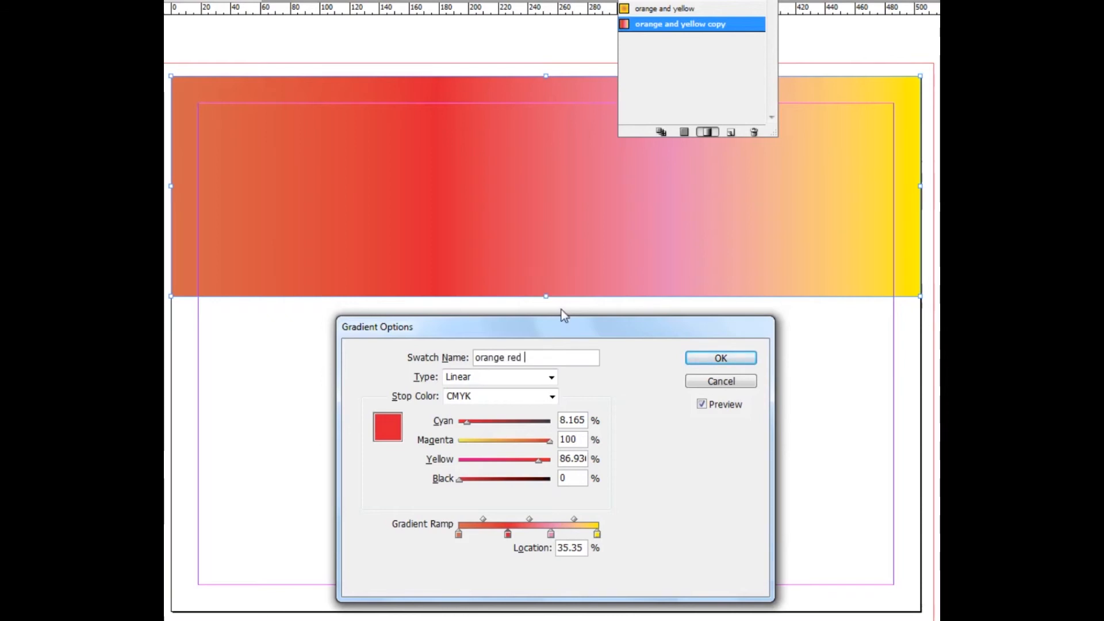
{"action": "type", "text": "pink and yellow"}
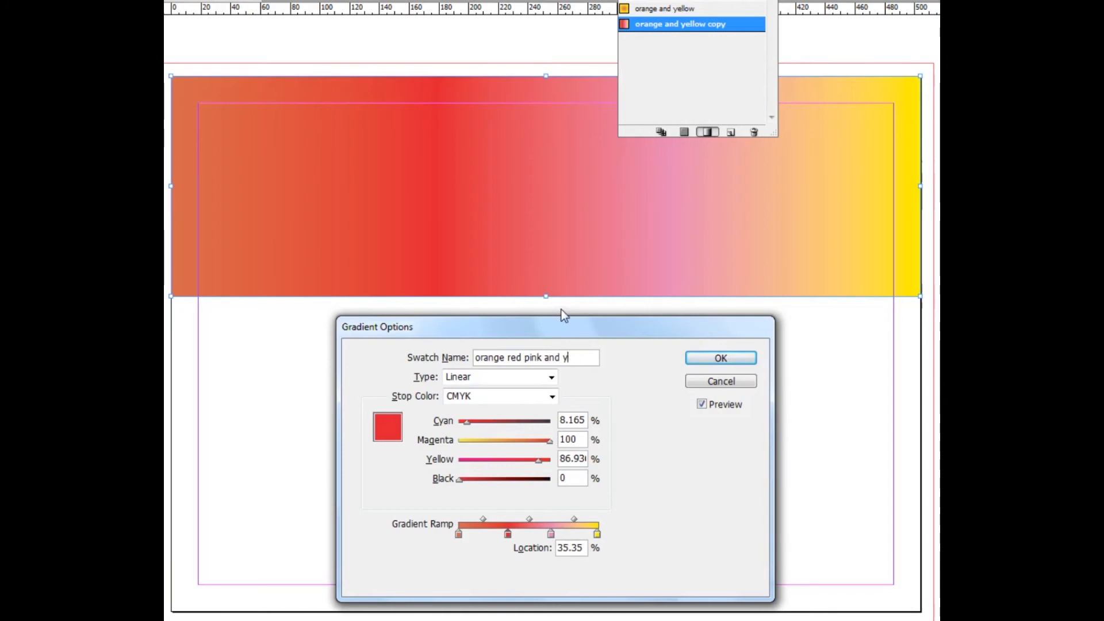
{"action": "left_click", "coordinate": [720, 357]}
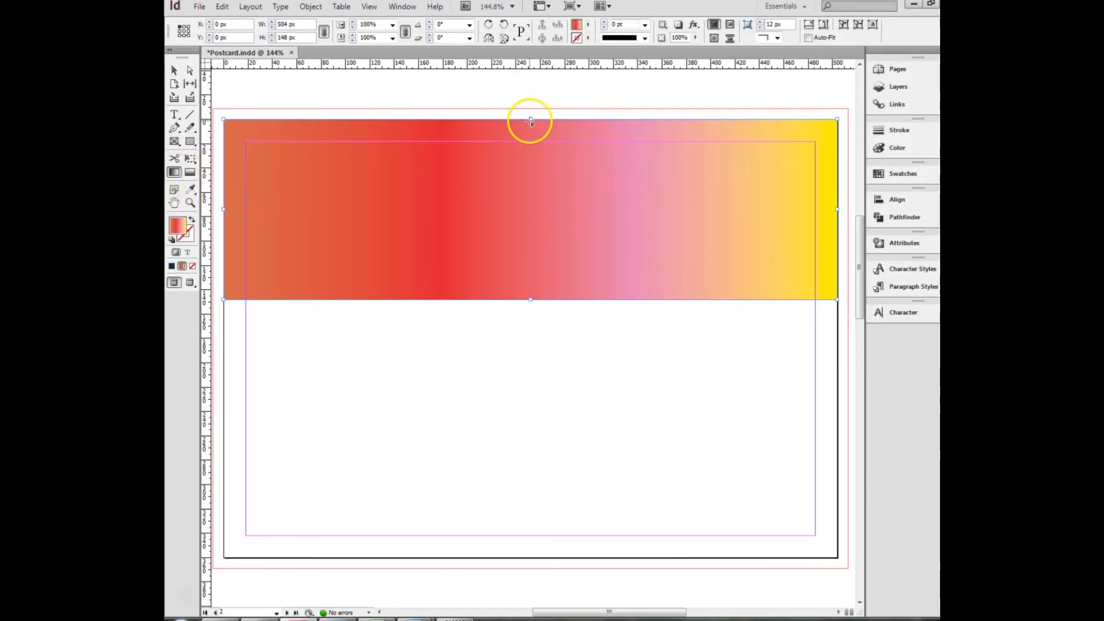
Step: Redraw the rectangle's gradient from top edge to bottom edge, and again from left edge to right edge
{"action": "left_click_drag", "start_coordinate": [531, 120], "coordinate": [530, 304]}
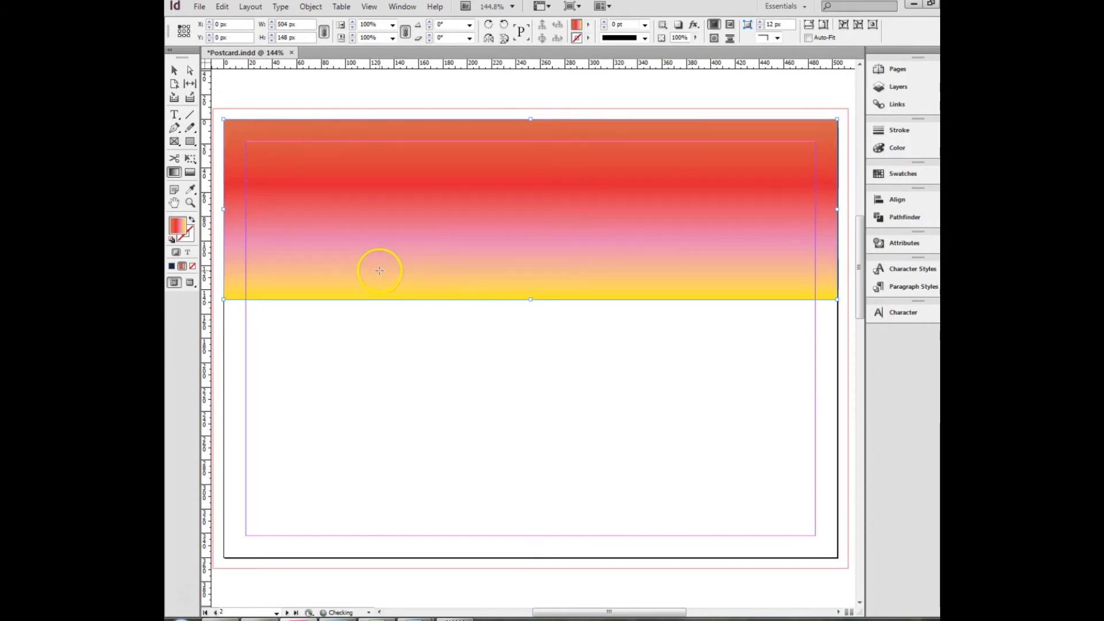
{"action": "left_click_drag", "start_coordinate": [225, 210], "coordinate": [839, 209]}
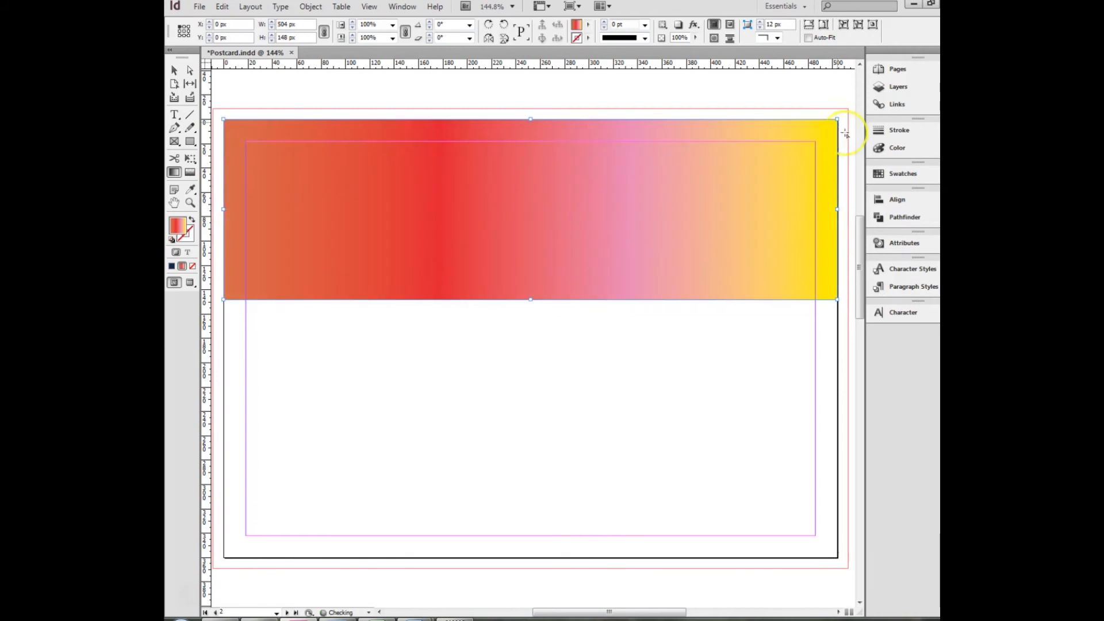
Step: Redraw the rectangle's gradient diagonally from its upper-right corner to its lower-left corner, and again straight down from top edge to bottom edge
{"action": "left_click_drag", "start_coordinate": [838, 121], "coordinate": [322, 296]}
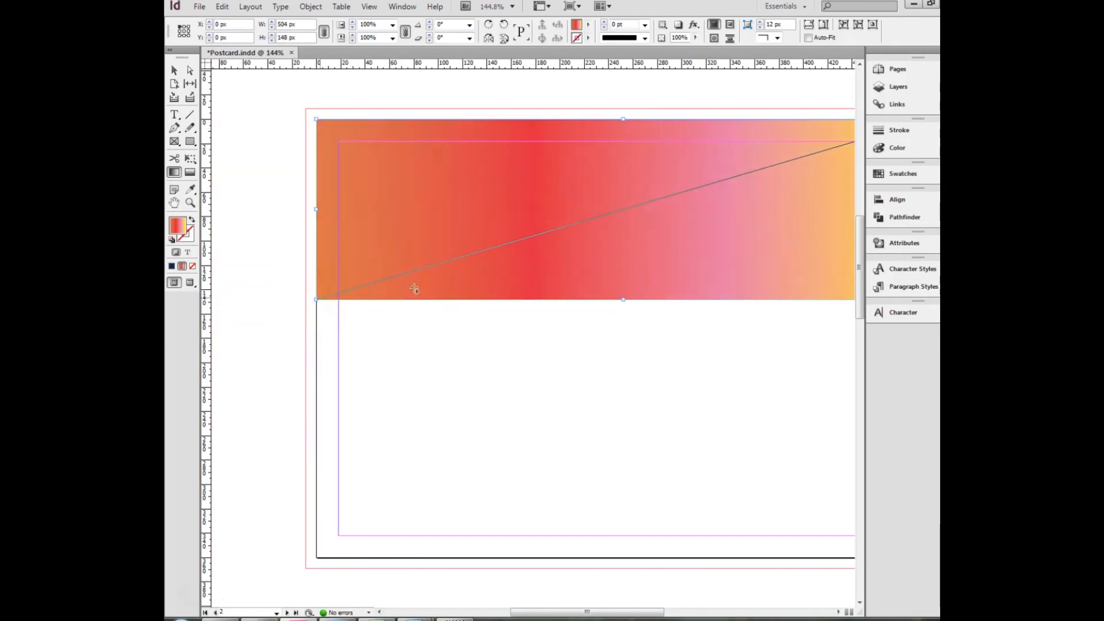
{"action": "key", "text": "ctrl+0"}
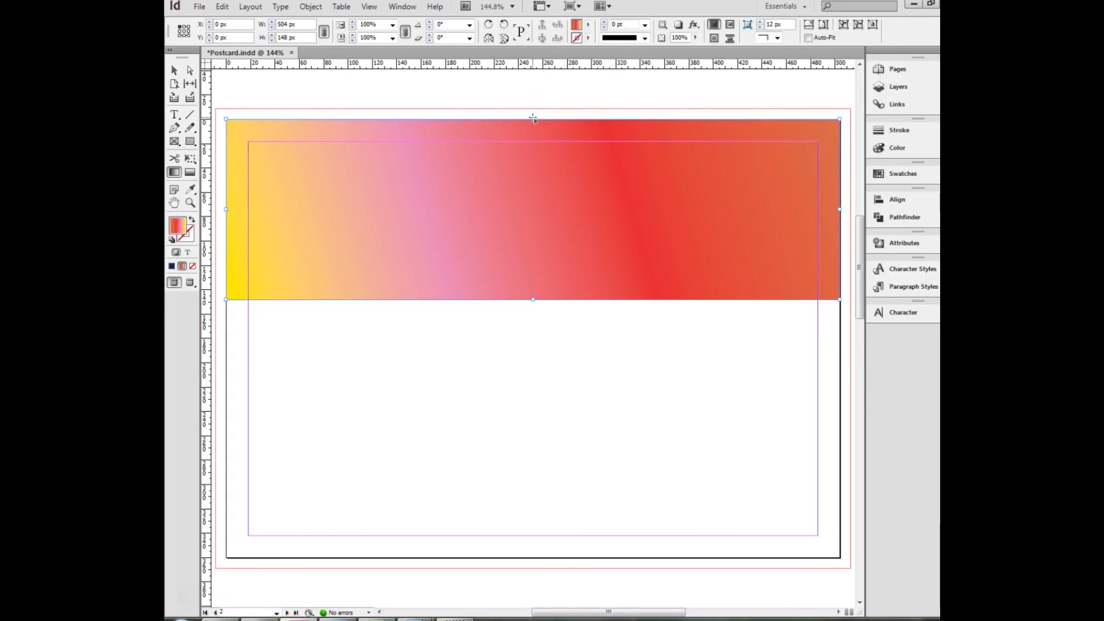
{"action": "left_click_drag", "start_coordinate": [533, 121], "coordinate": [532, 301]}
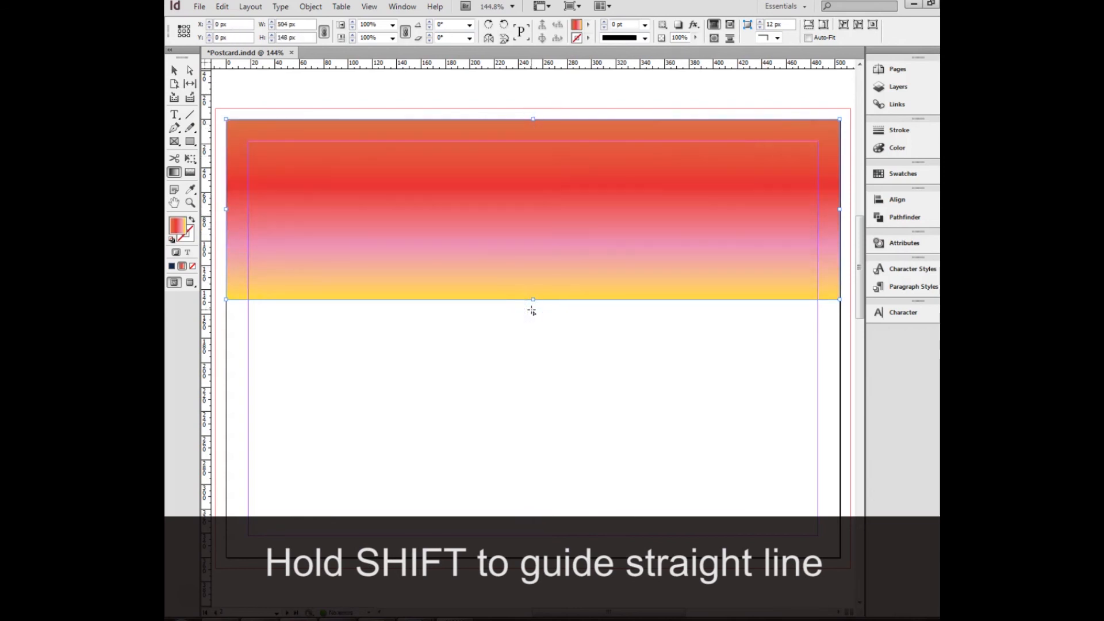
Step: Redraw the rectangle's gradient constrained to a straight horizontal line, from the middle of the left edge to the right edge
{"action": "left_click_drag", "start_coordinate": [228, 211], "coordinate": [831, 243]}
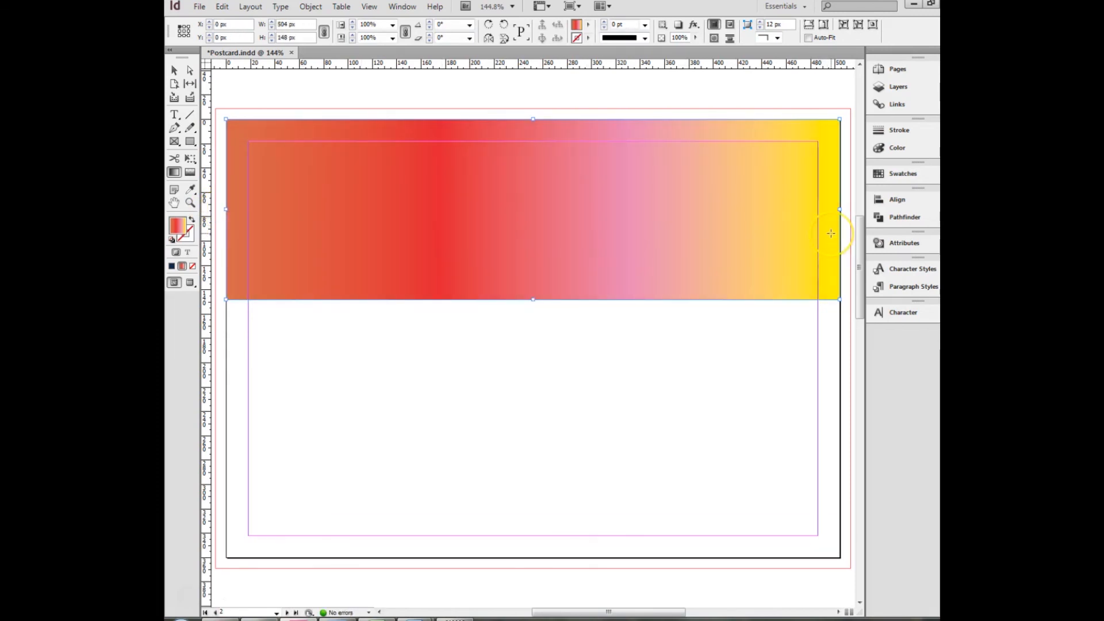
{"action": "left_click", "coordinate": [824, 231]}
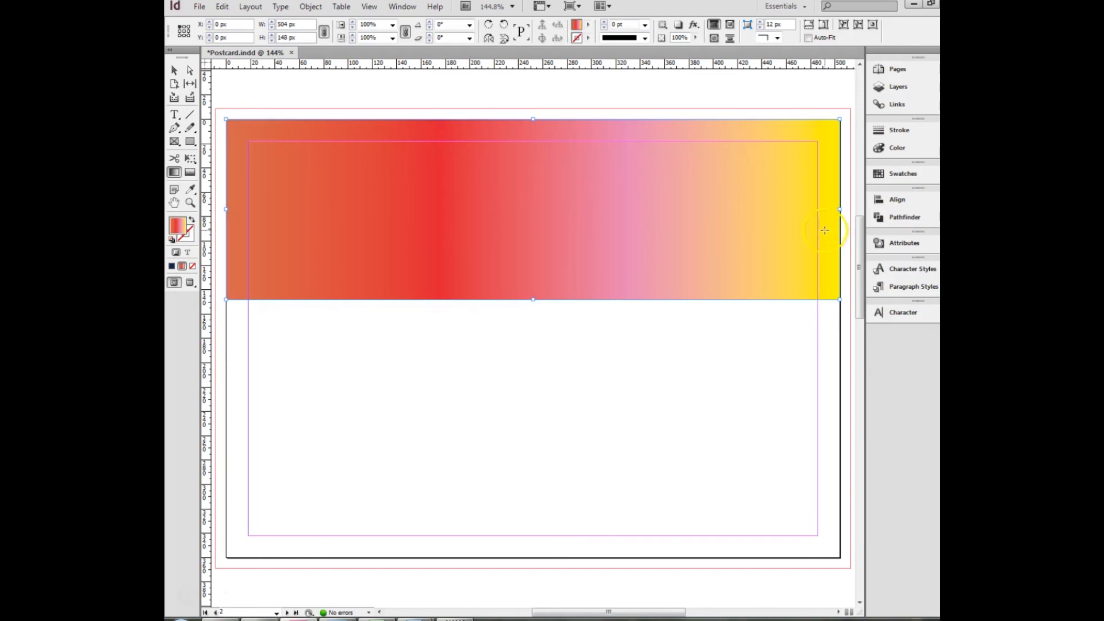
{"action": "left_click", "coordinate": [370, 263]}
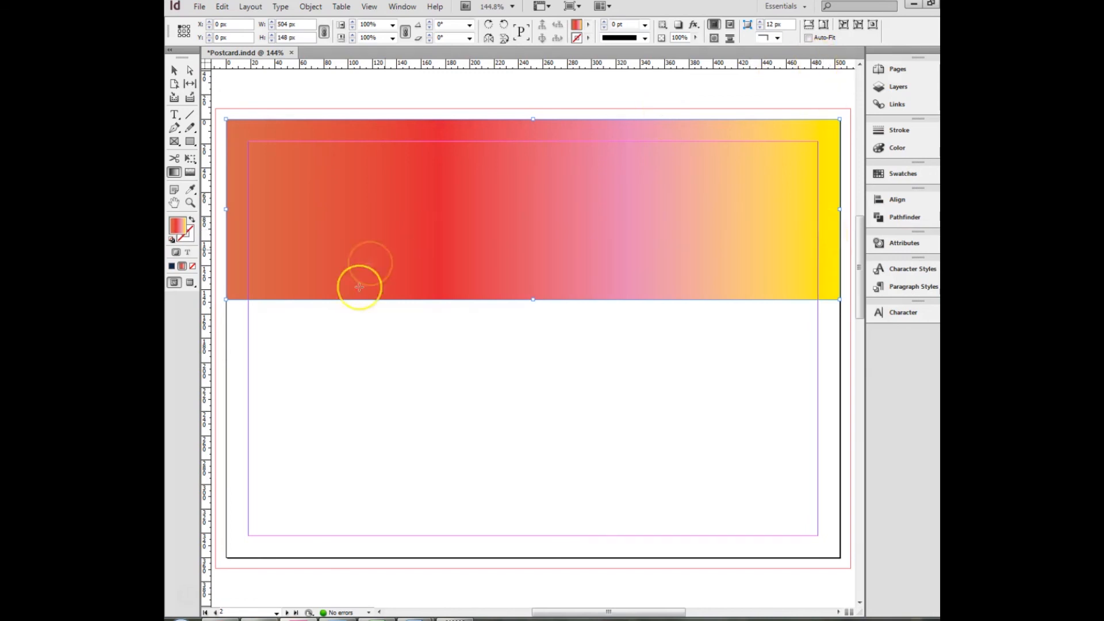